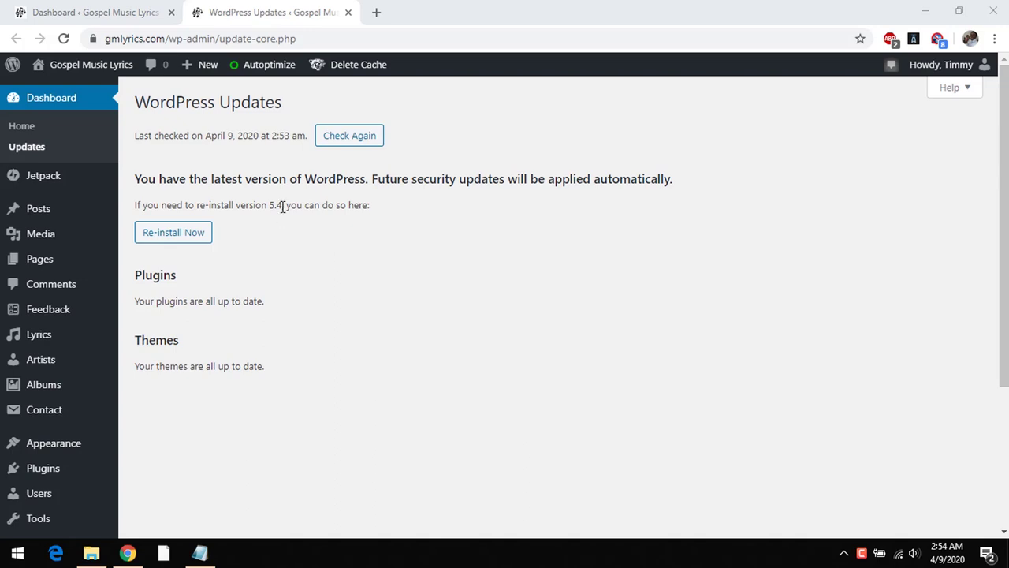
Step: Note the current version 5.4, open Add Plugins in a new tab, and search for 'downgrade'
drag(282, 206, 273, 206)
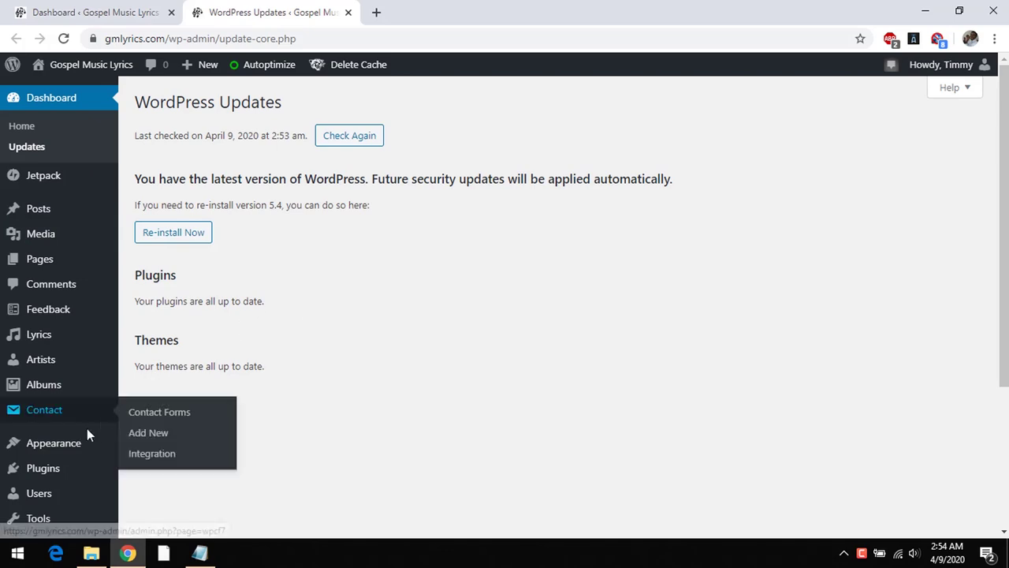
mouse_move(86, 473)
right_click(142, 477)
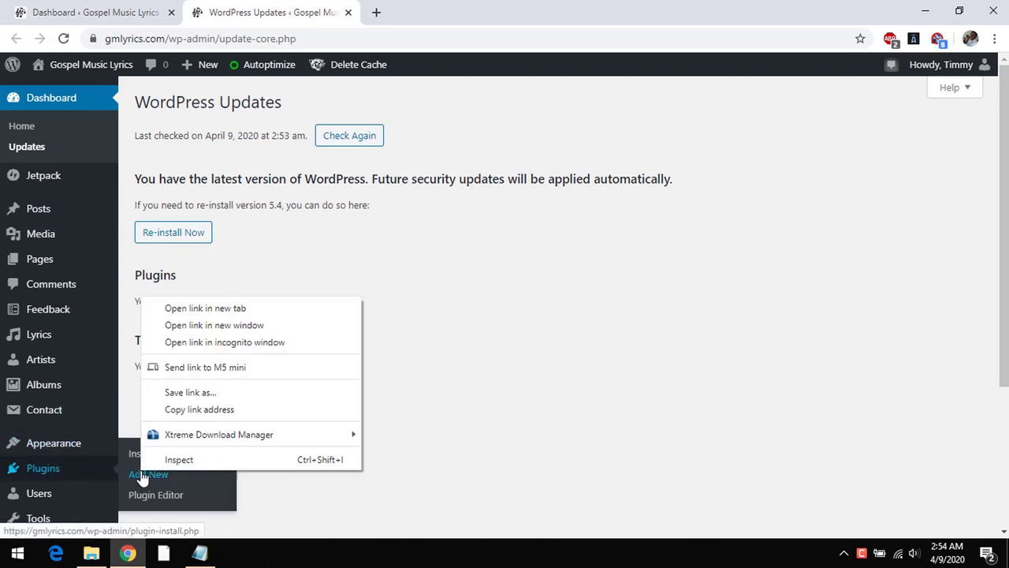
click(241, 307)
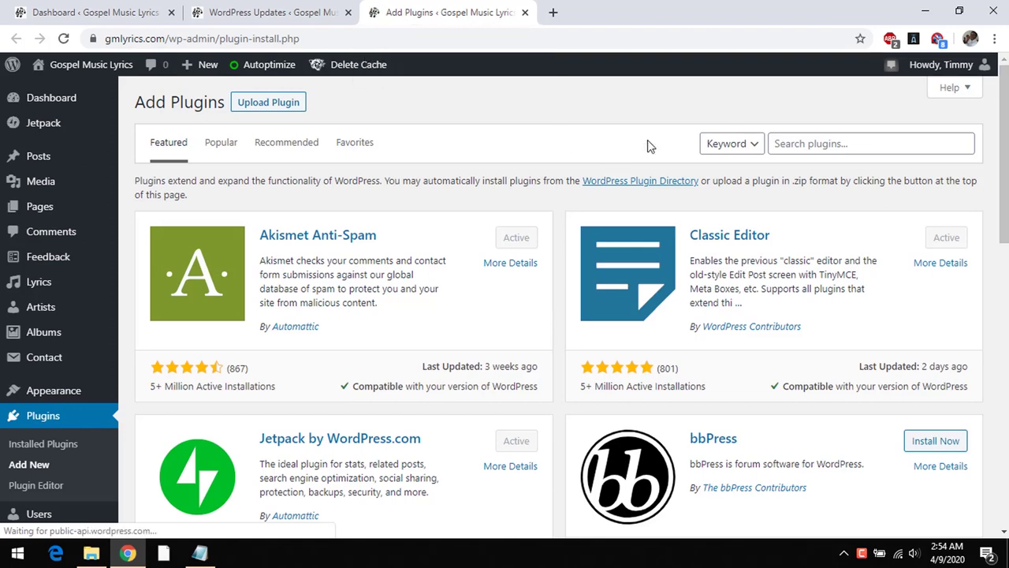
click(782, 142)
text(da)
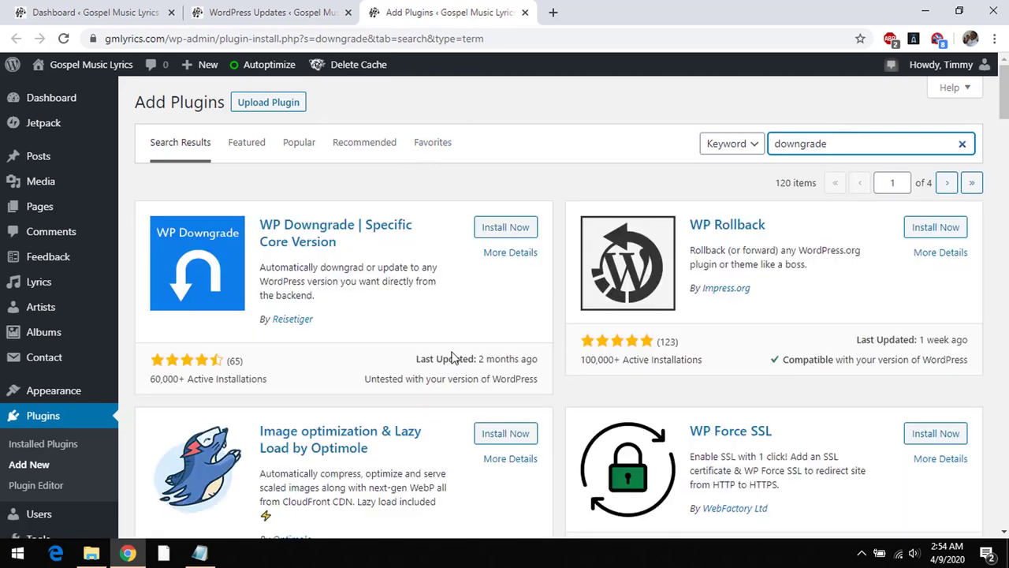
Step: Install and activate WP Downgrade | Specific Core Version, then scroll to it among the plugins
click(498, 235)
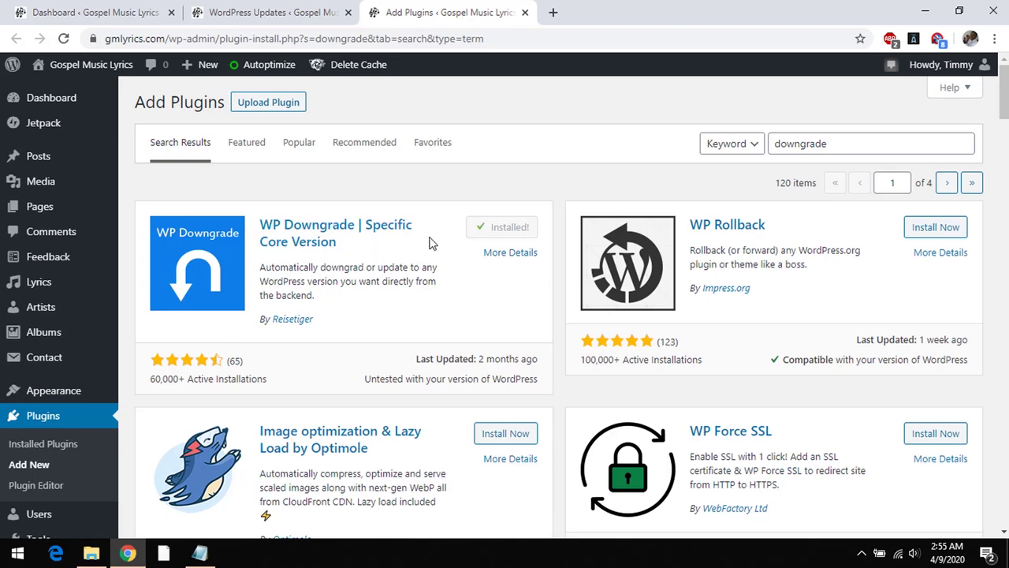
click(511, 228)
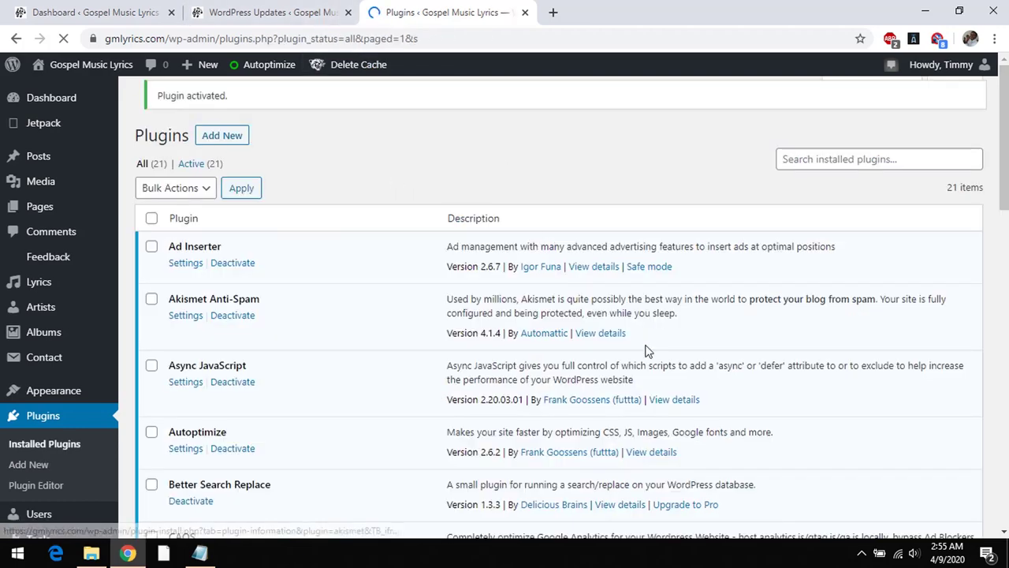
scroll(647, 349, down, 2)
scroll(560, 308, down, 8)
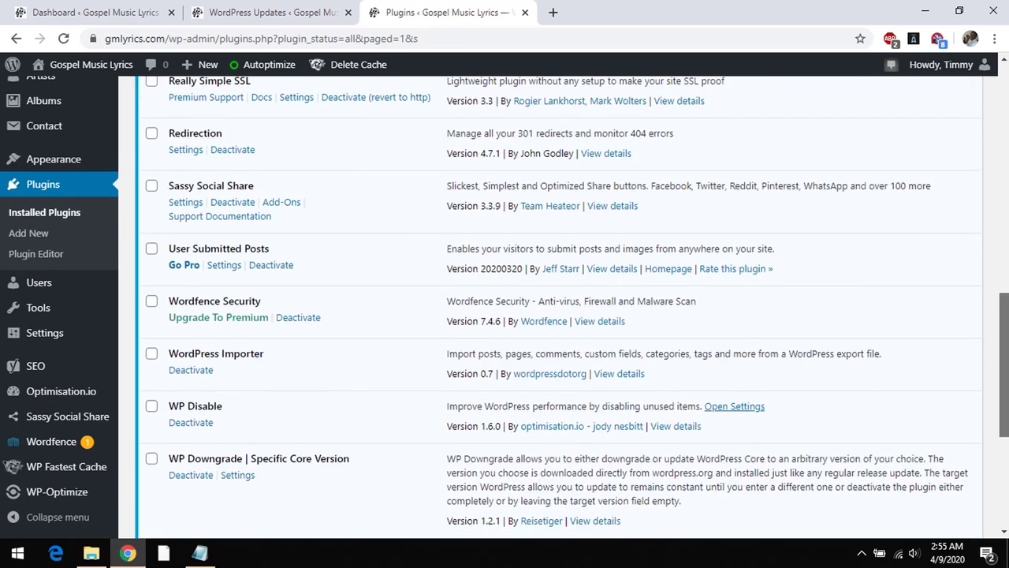
scroll(574, 307, down, 2)
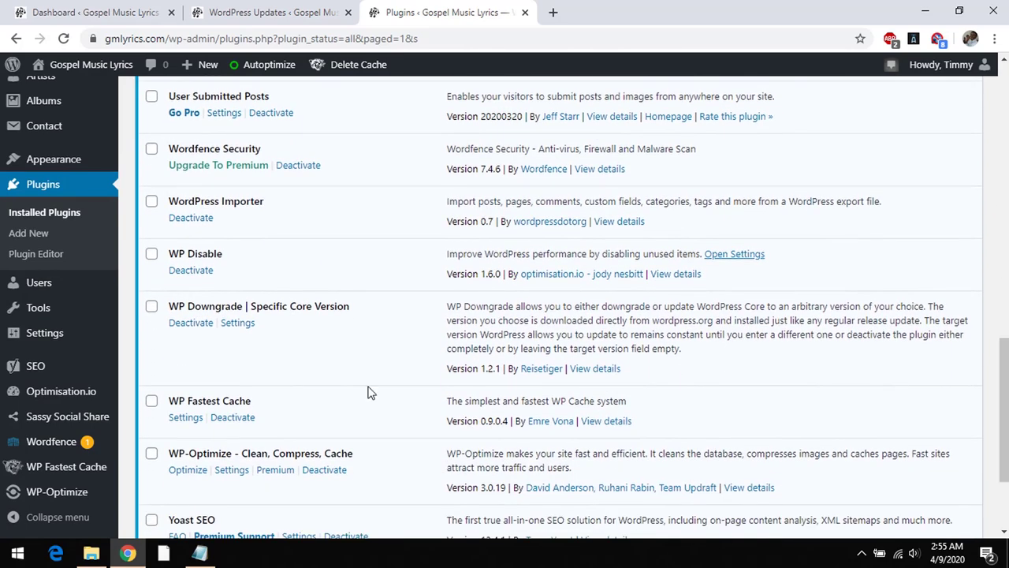
Step: Open the WP Downgrade settings and check that the target and current versions both read 5.4
click(237, 324)
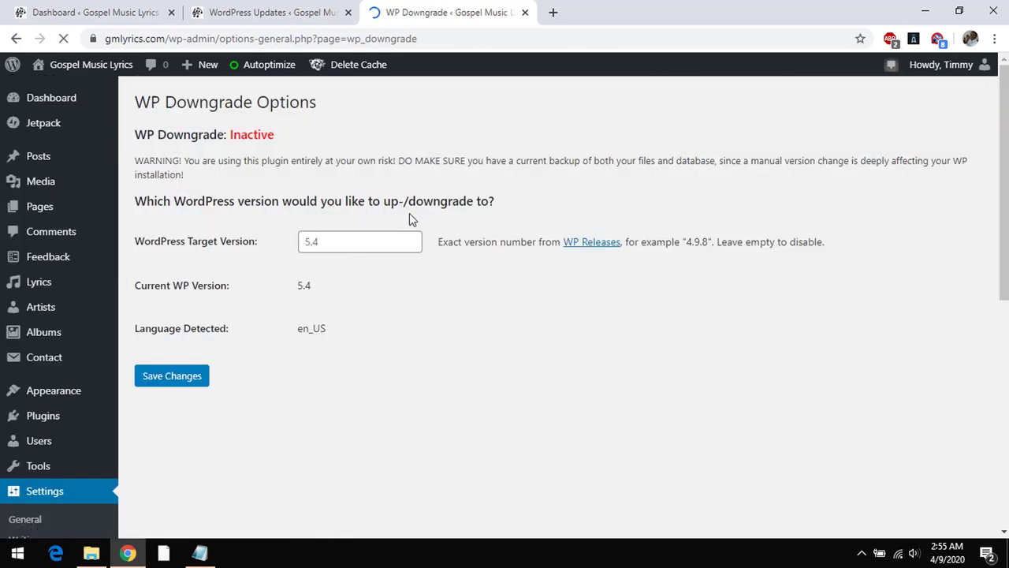
click(334, 241)
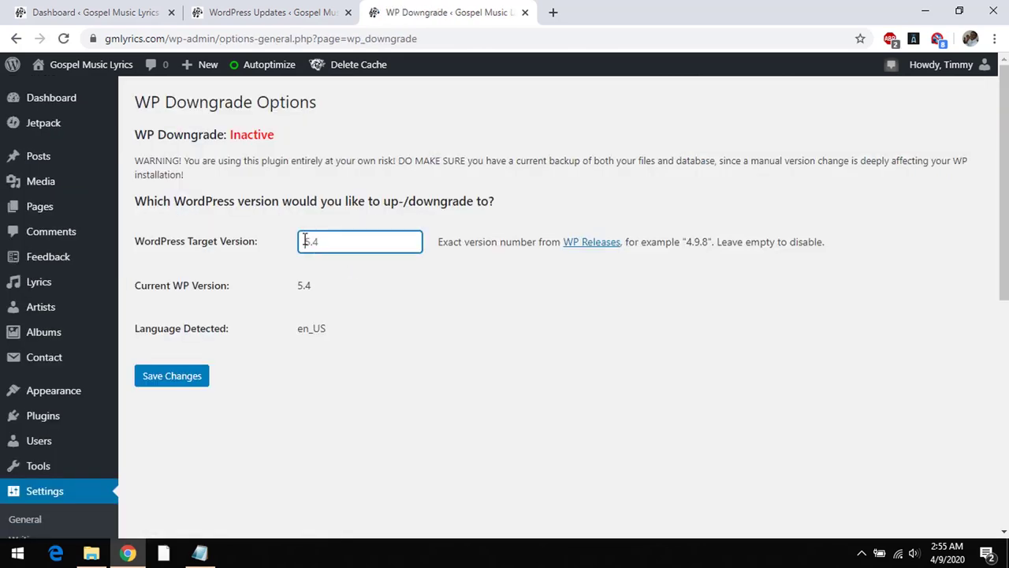
drag(313, 293, 297, 285)
click(322, 293)
click(355, 286)
Step: Open the WP Releases link in a new tab and note the example version 4.9.8
right_click(580, 252)
click(596, 261)
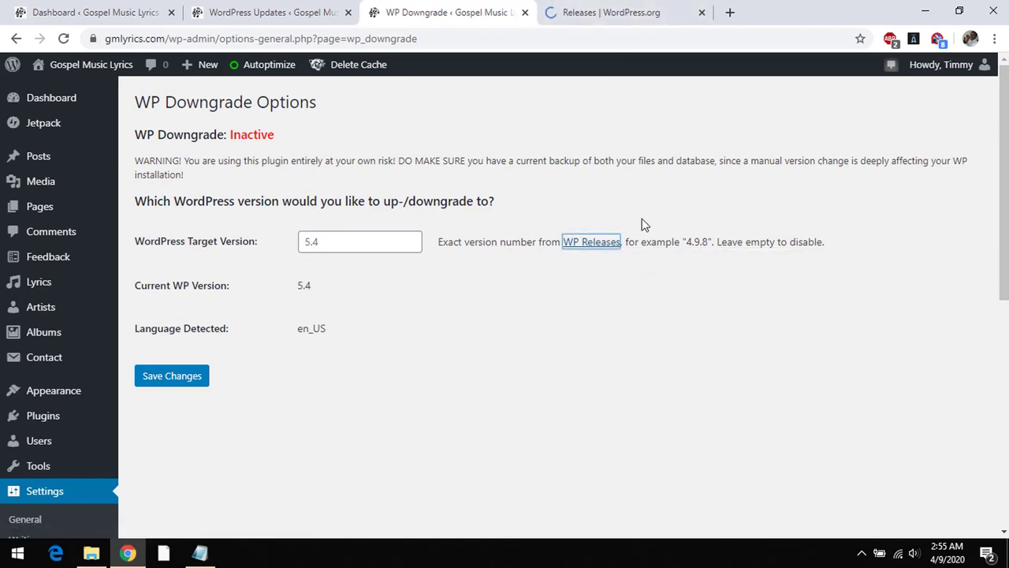
drag(712, 243, 686, 243)
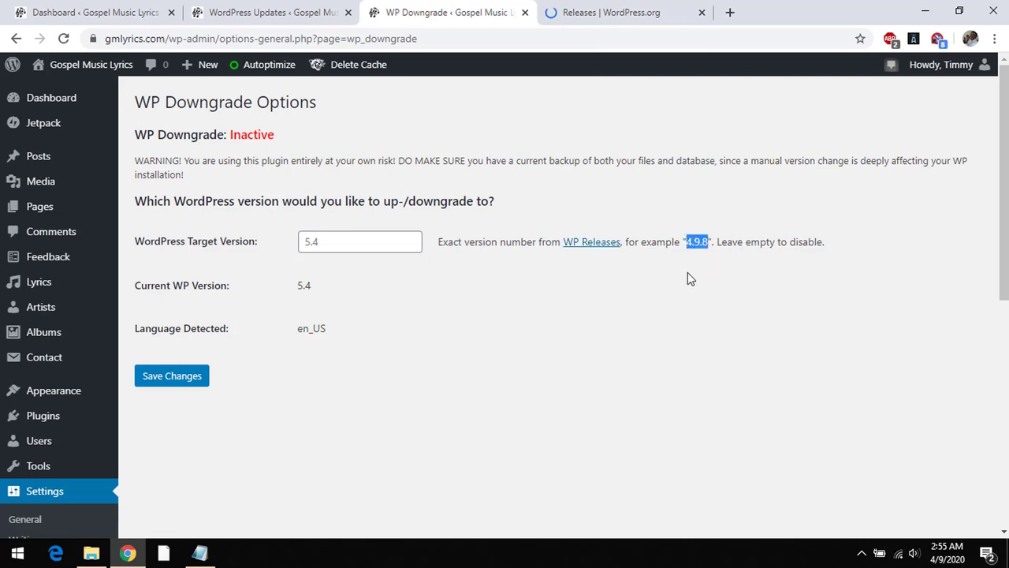
Step: Locate 5.3.2 as the newest 5.3 Branch release on the WordPress.org Releases page
click(684, 274)
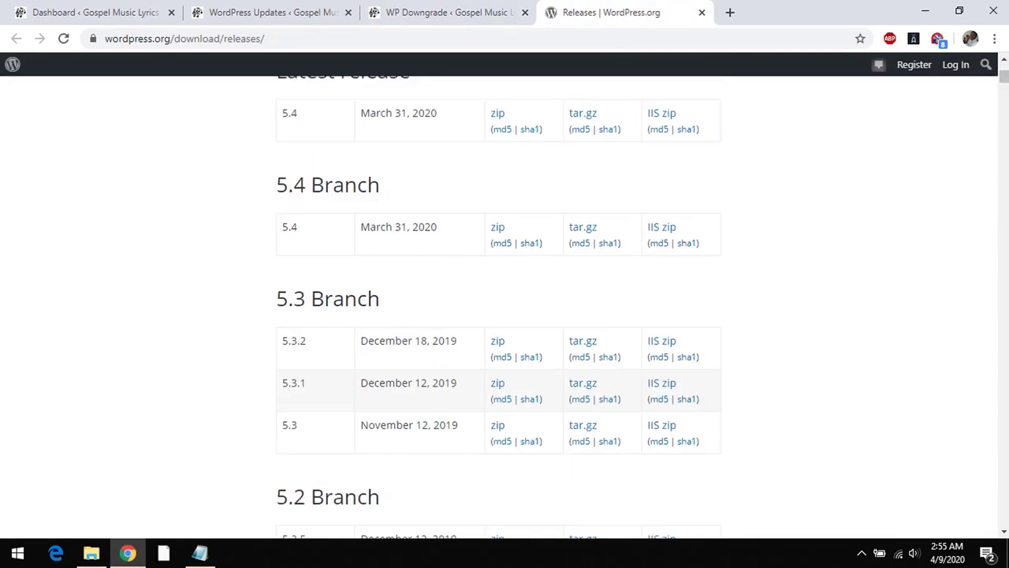
scroll(1005, 62, up, 1)
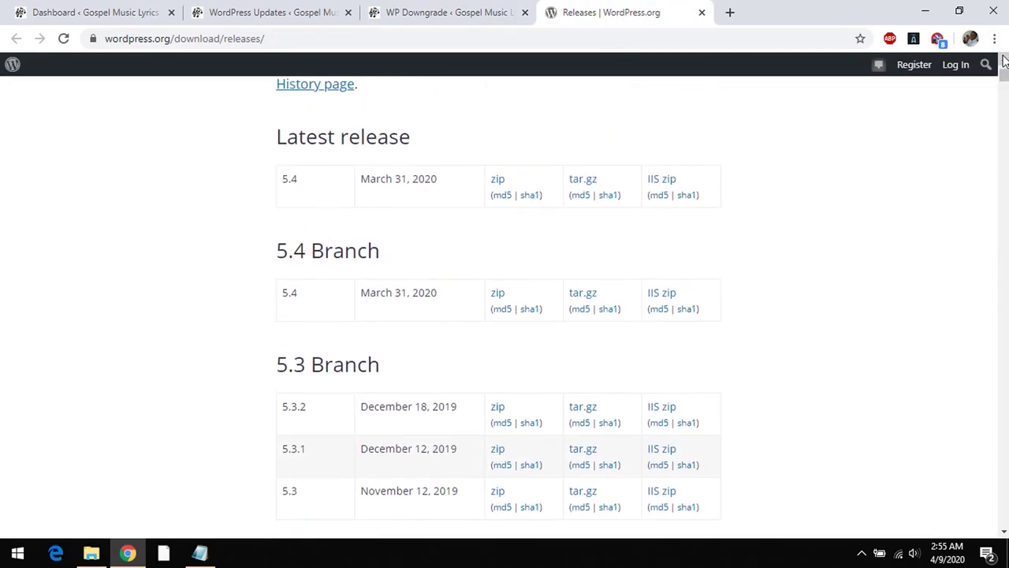
click(1005, 535)
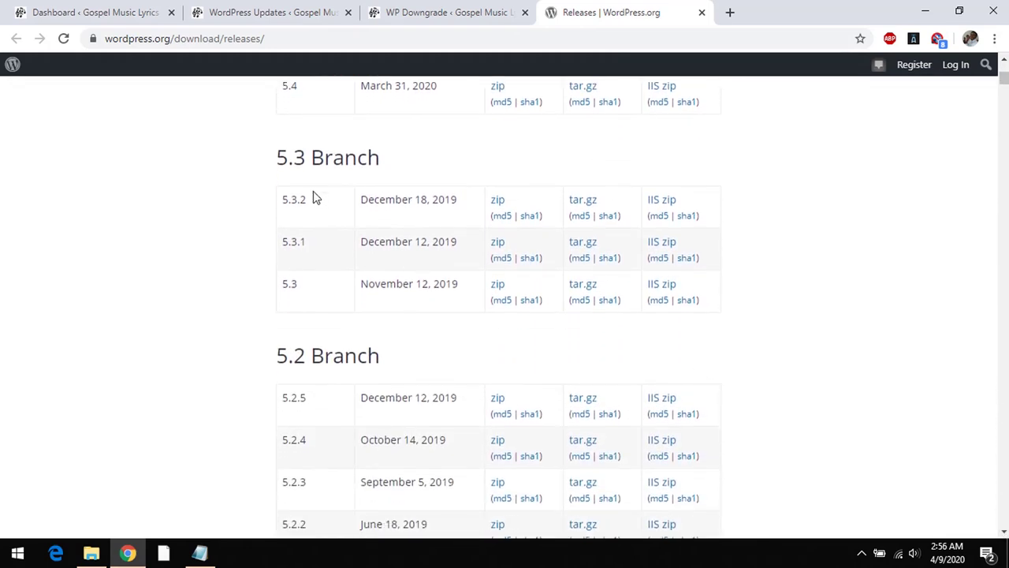
double_click(299, 198)
drag(1004, 82, 1003, 70)
Step: Enter 5.3.2 as the WordPress Target Version in WP Downgrade and save the changes
click(445, 12)
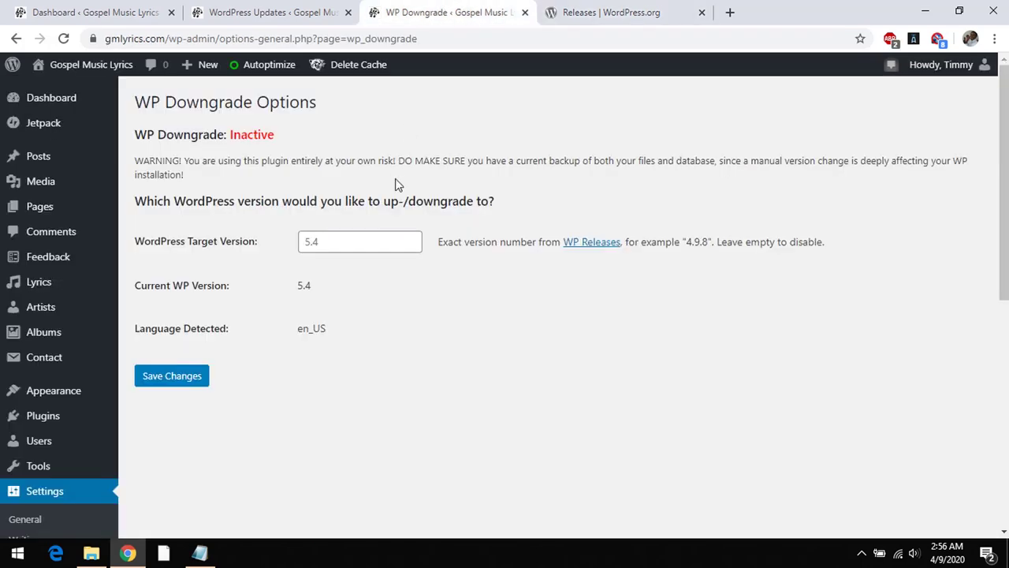
click(303, 250)
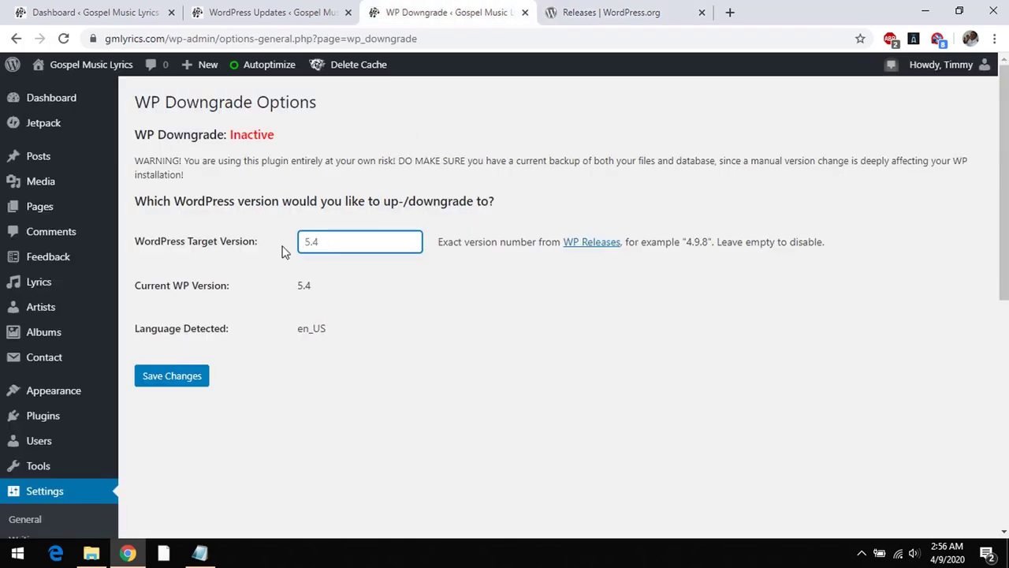
click(181, 384)
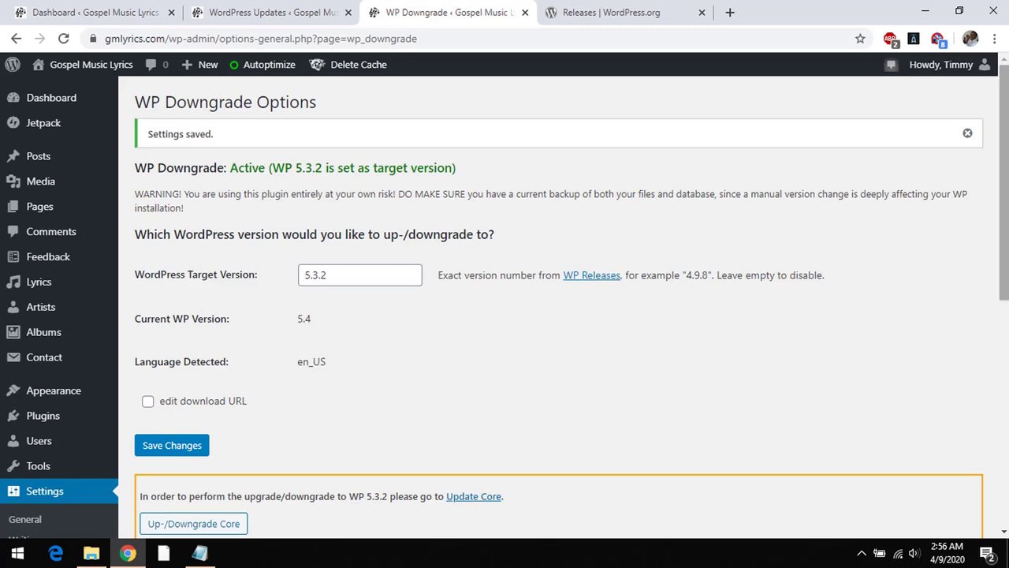
Step: Verify the saved target version reads 5.3.2
drag(999, 181, 997, 230)
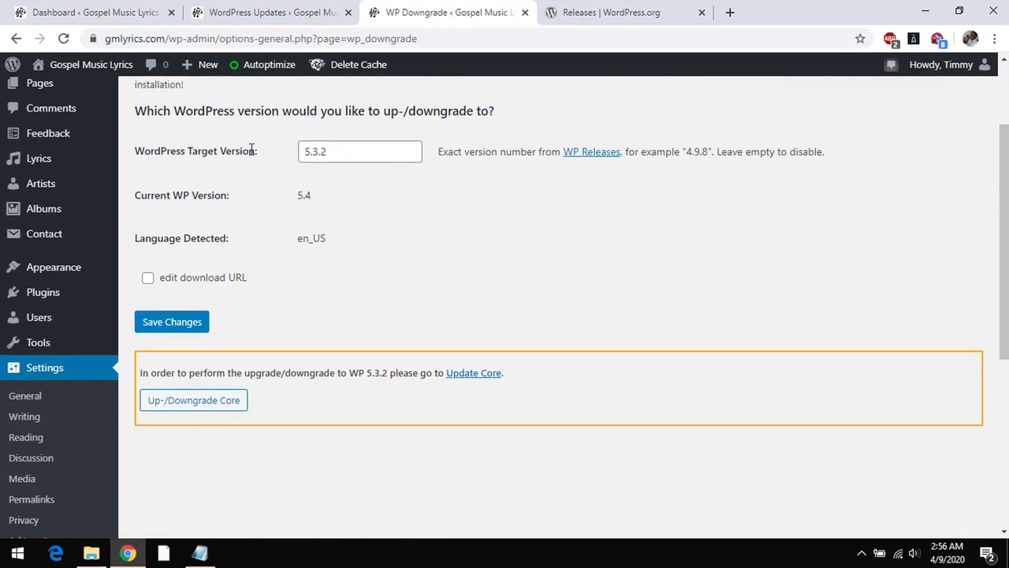
drag(342, 153, 307, 156)
click(333, 153)
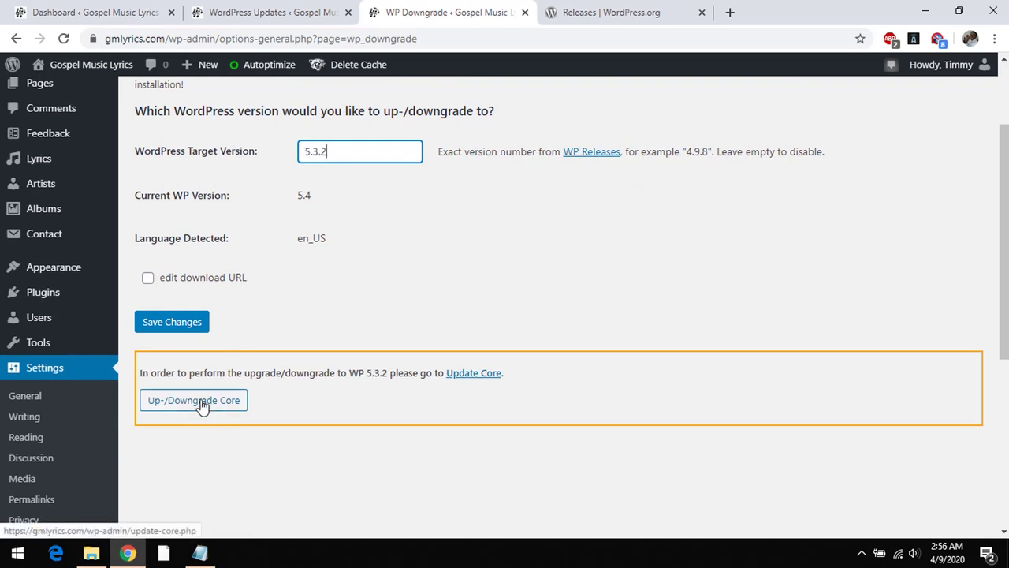
drag(329, 152, 299, 151)
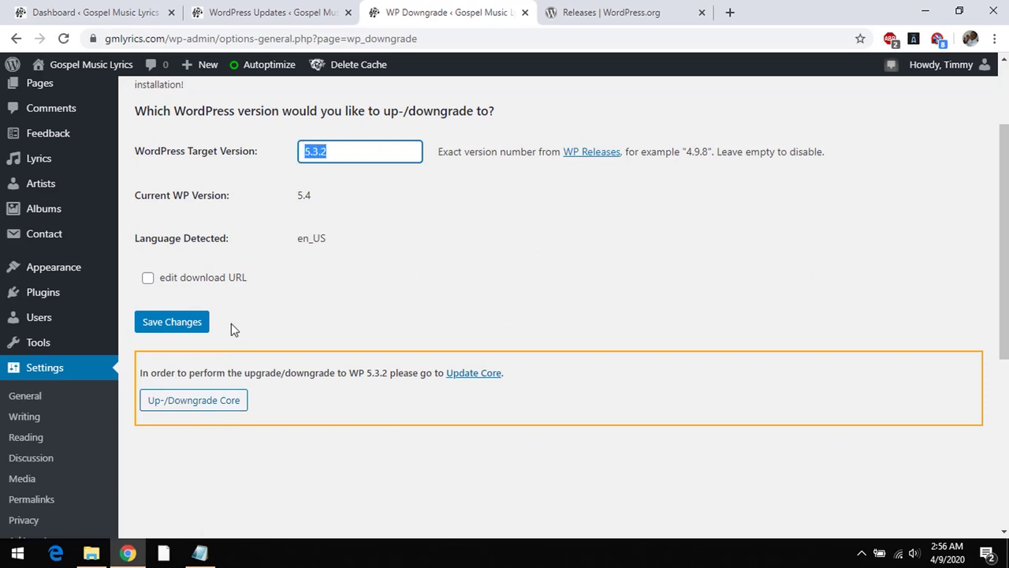
drag(232, 324, 194, 388)
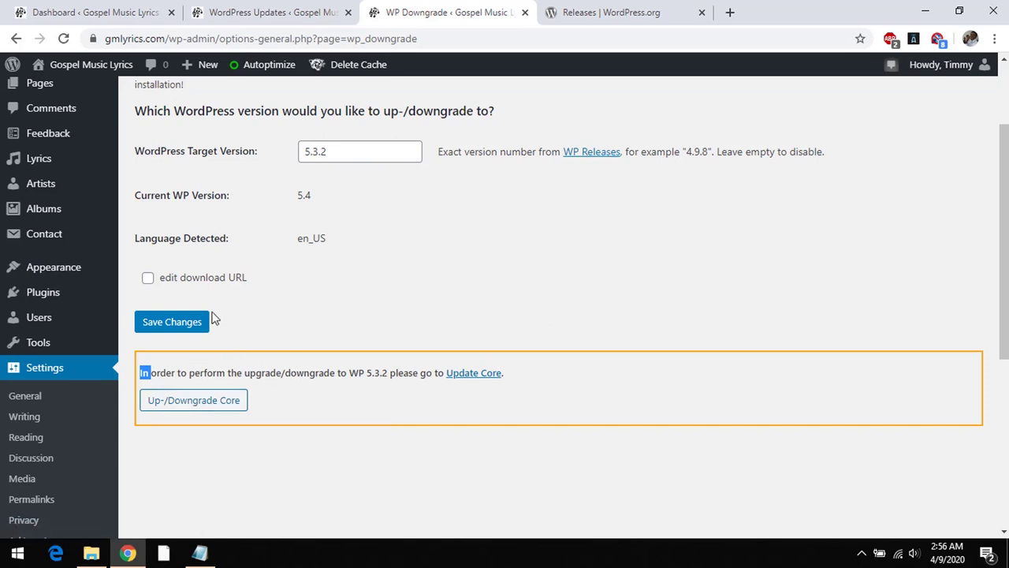
Step: Start the core downgrade and confirm the Updates page offers to re-install version 5.3.2
click(196, 402)
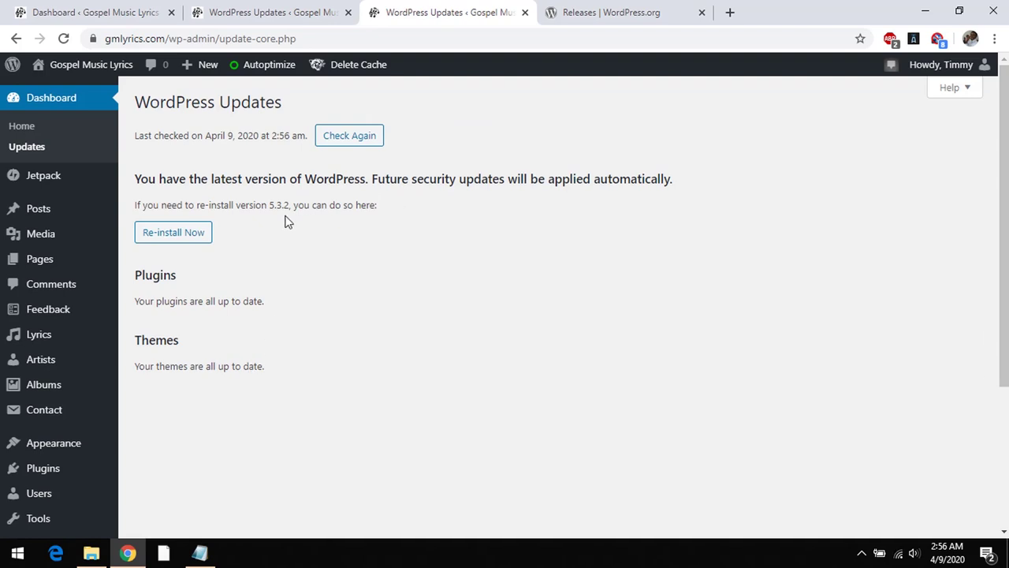
drag(376, 207, 131, 211)
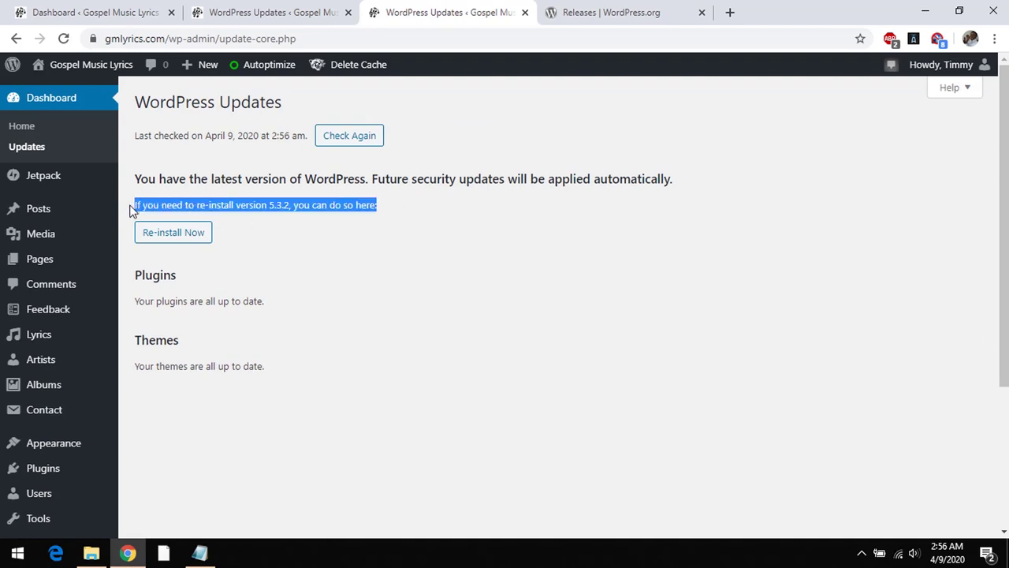
click(263, 203)
drag(290, 204, 277, 204)
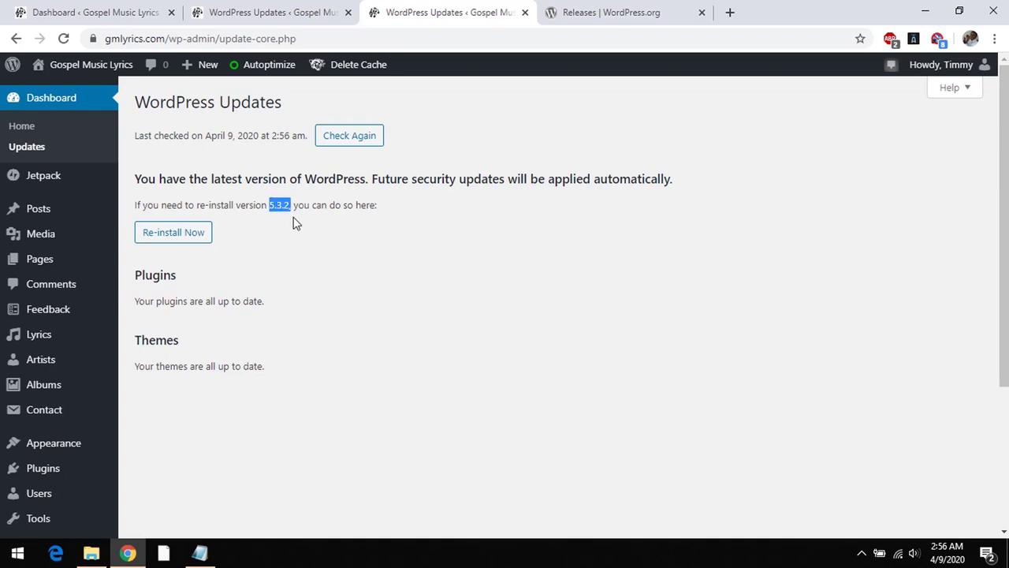